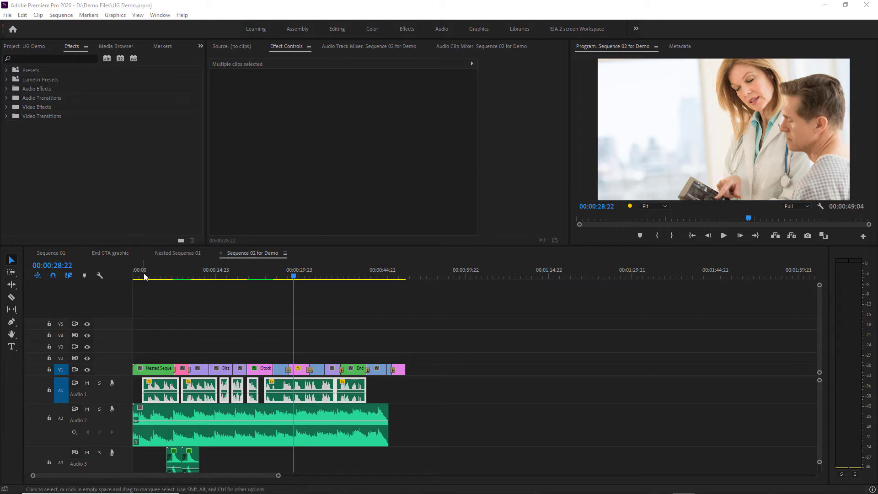
# Play the sequence from its beginning, replay the entrance of the first voice-over clip, and return the playhead to the start
pyautogui.click(111, 273)
pyautogui.press('Home')
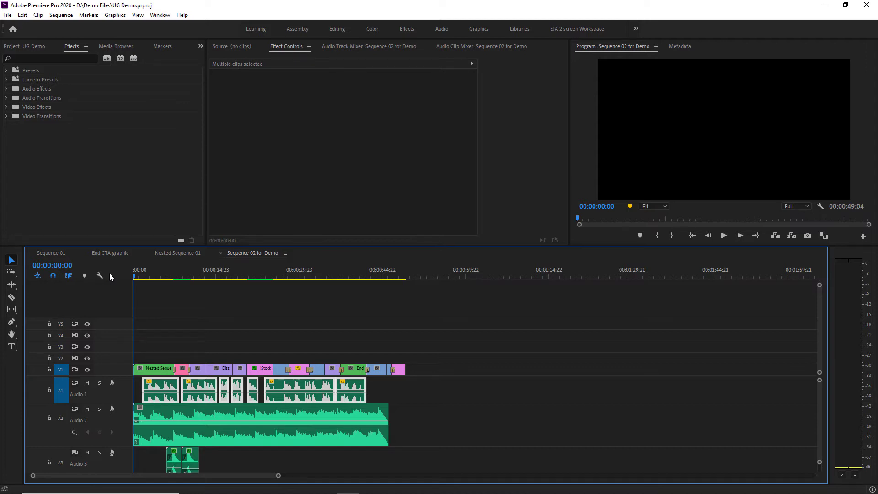
pyautogui.press('space')
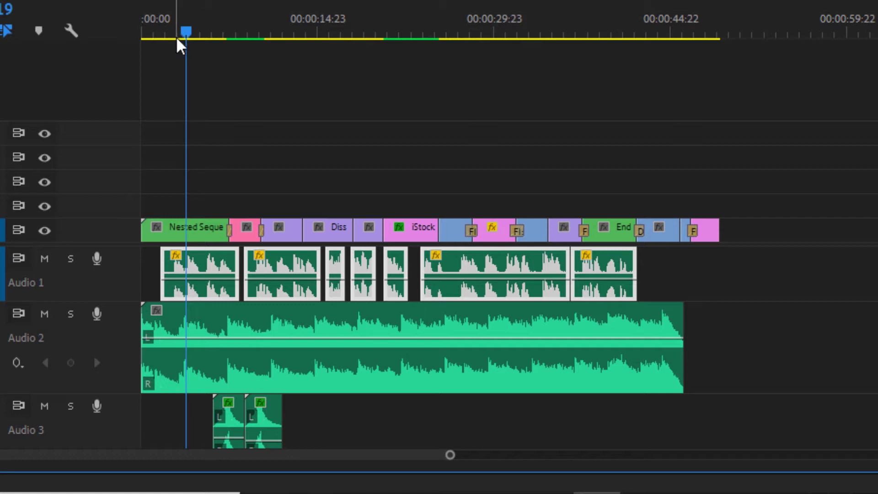
pyautogui.moveTo(185, 31); pyautogui.dragTo(161, 31)
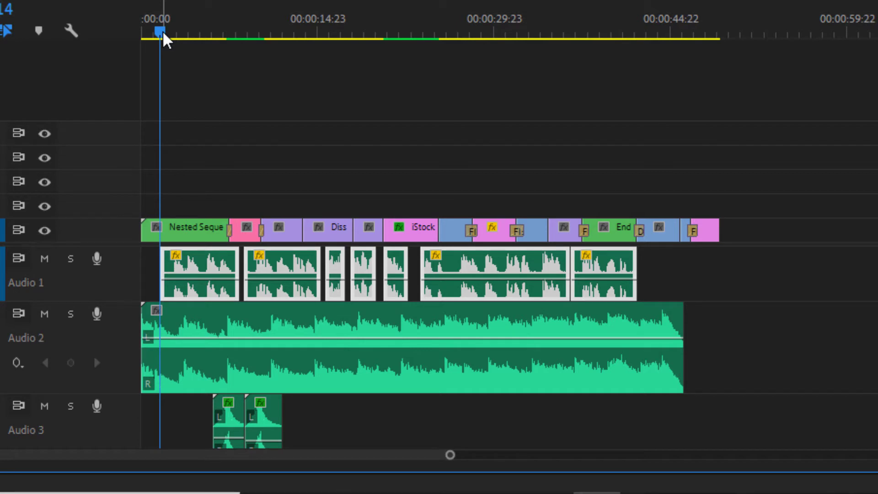
pyautogui.press('space')
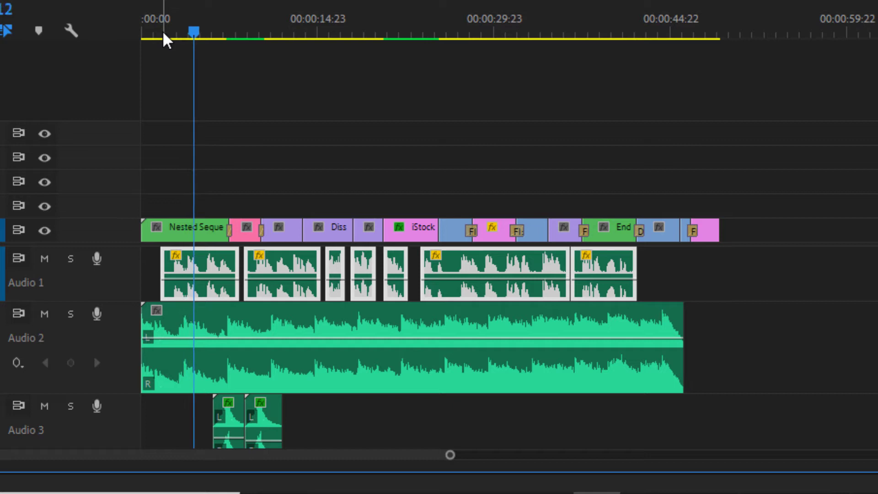
pyautogui.press('space')
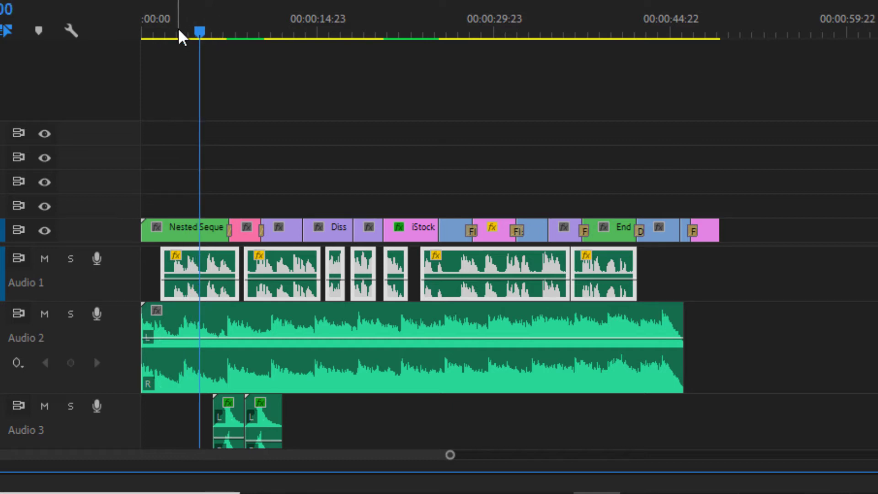
pyautogui.moveTo(188, 29); pyautogui.dragTo(133, 39)
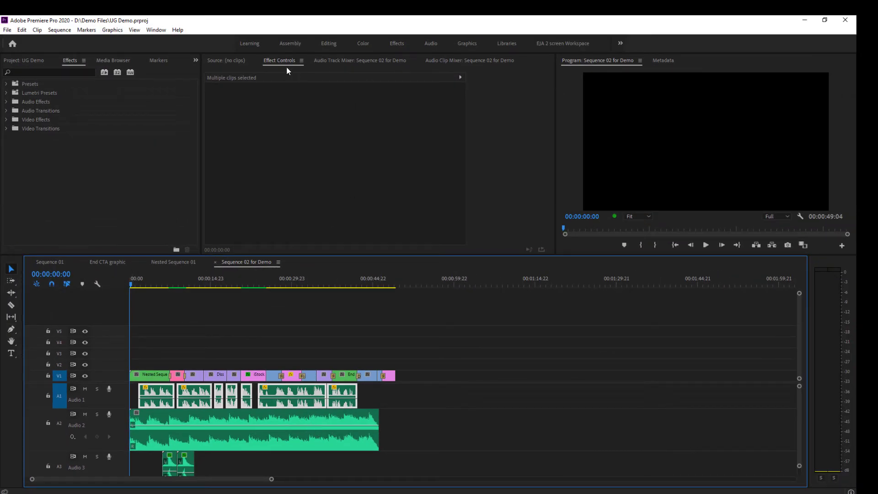
# Select the music clip on Audio 2 and switch to the Audio workspace
pyautogui.click(249, 416)
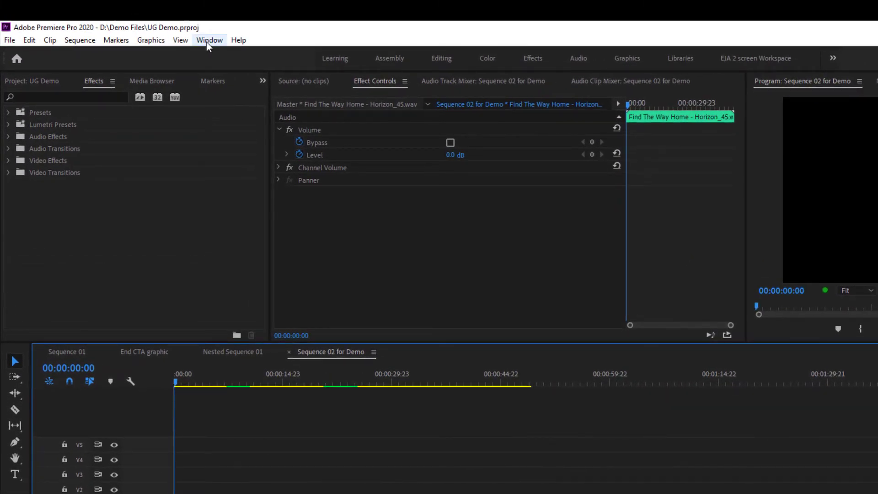
pyautogui.click(207, 42)
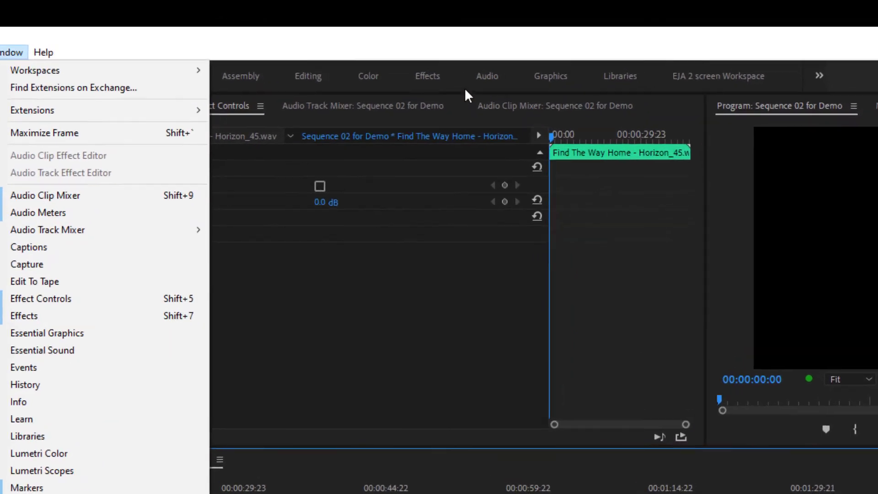
pyautogui.click(586, 41)
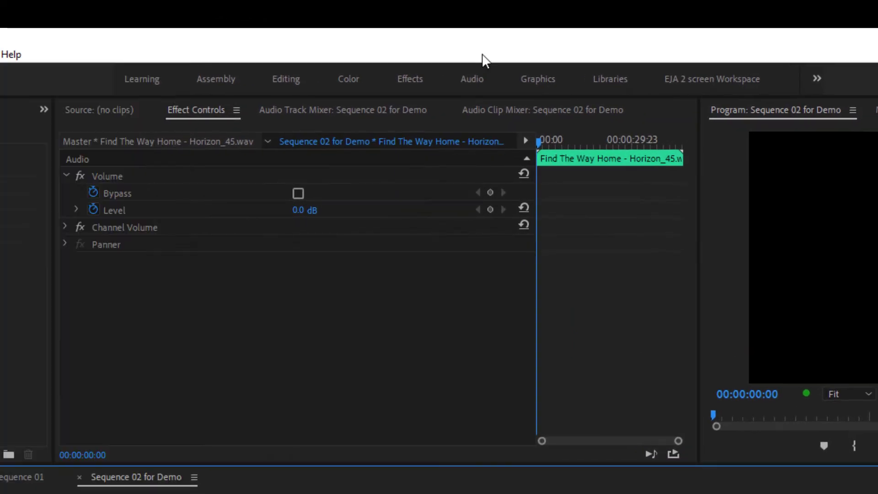
pyautogui.click(471, 79)
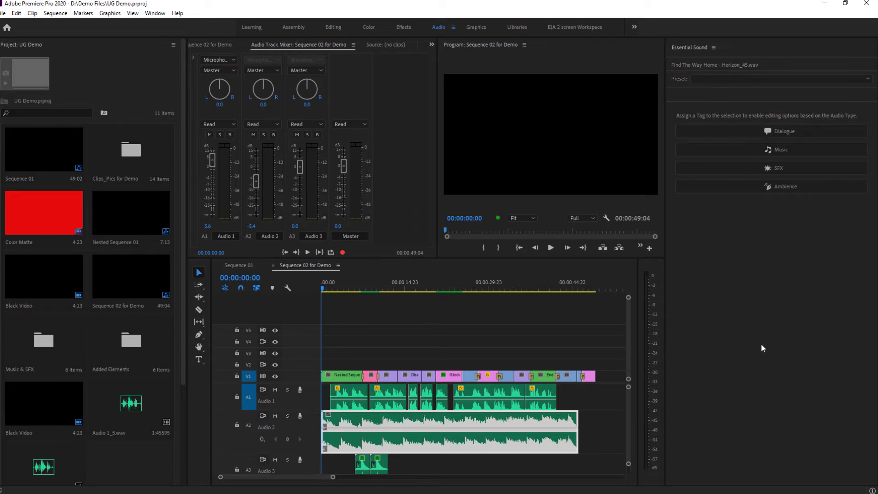
# Select all the voice-over clips on Audio 1, audition that track in solo, and tag the clips as Dialogue
pyautogui.click(594, 393)
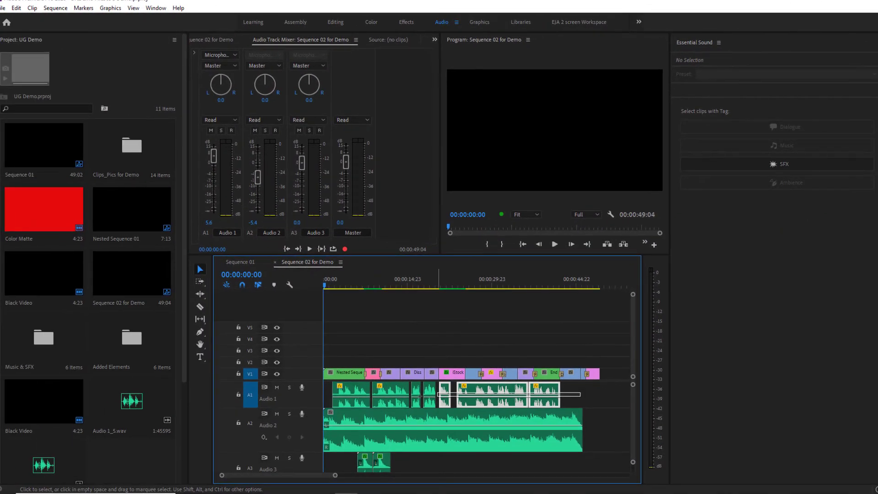
pyautogui.moveTo(437, 396); pyautogui.dragTo(344, 401)
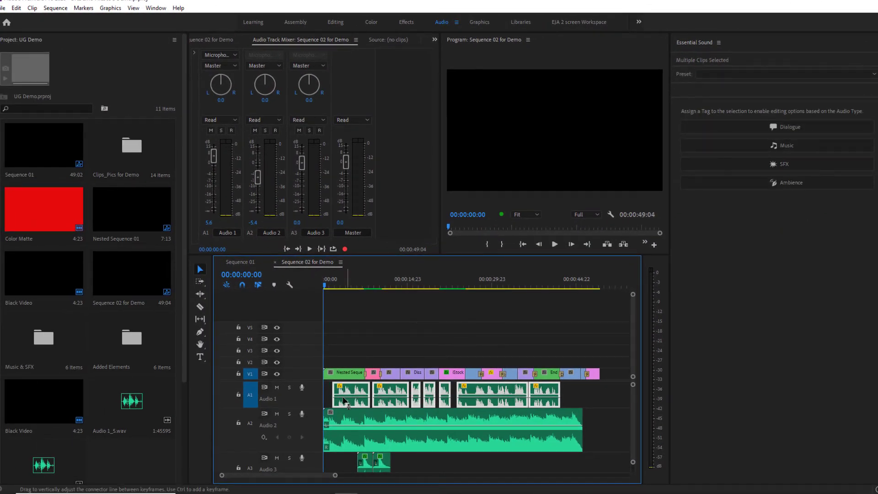
pyautogui.click(290, 388)
pyautogui.press('space')
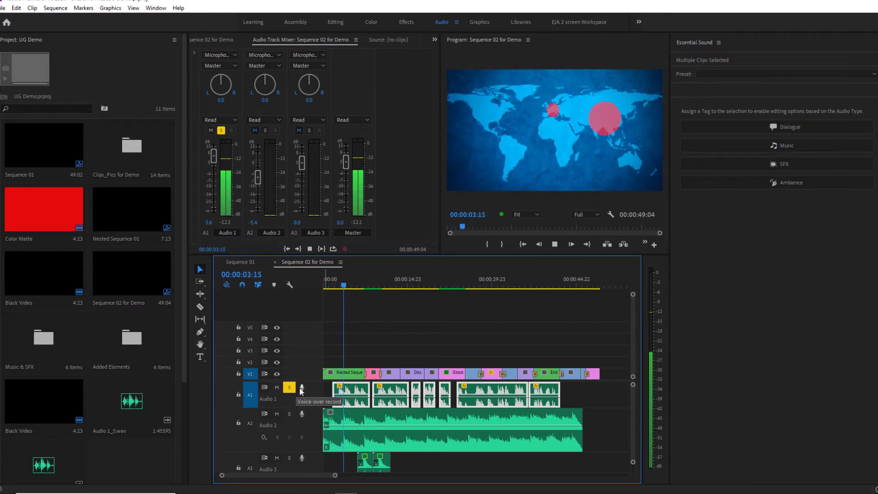
pyautogui.press('space')
pyautogui.press('Home')
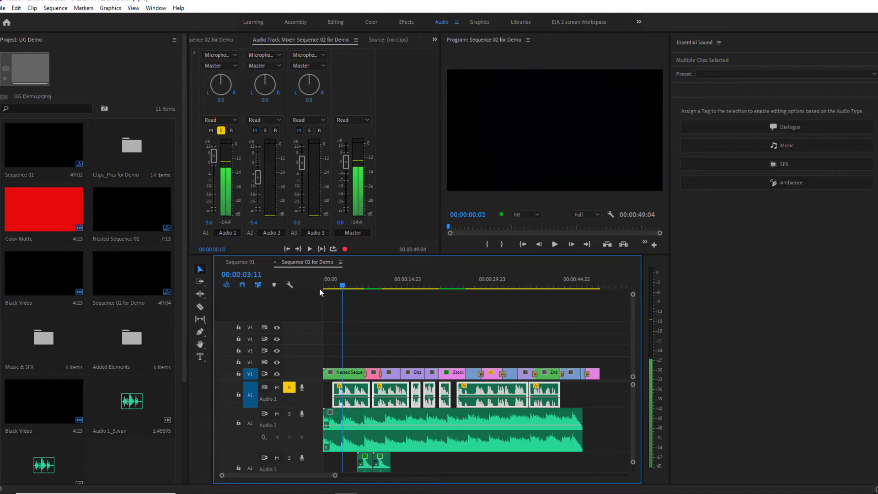
pyautogui.click(289, 387)
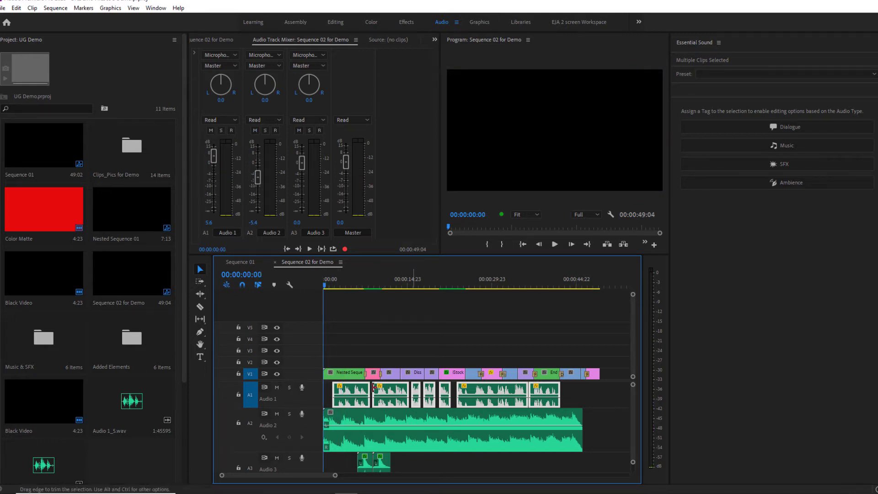
pyautogui.click(780, 127)
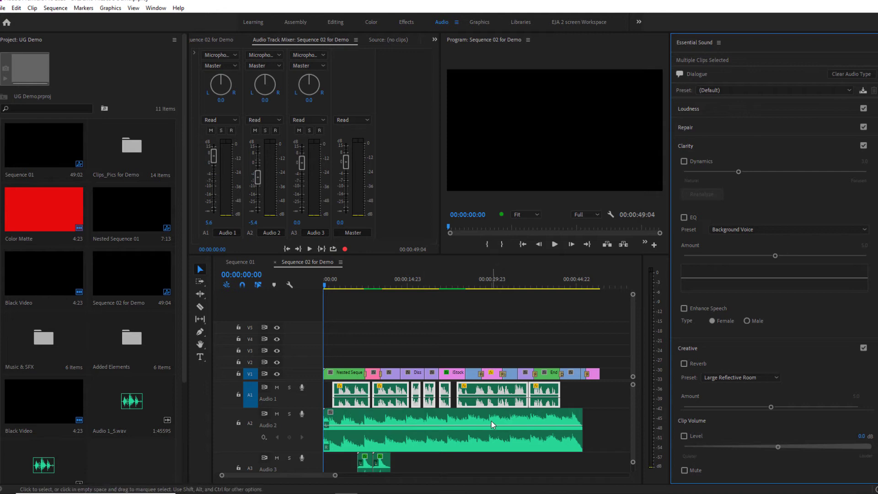
# Audition the Audio 2 track in solo from the start and tag its music clip as Music
pyautogui.click(289, 413)
pyautogui.press('space')
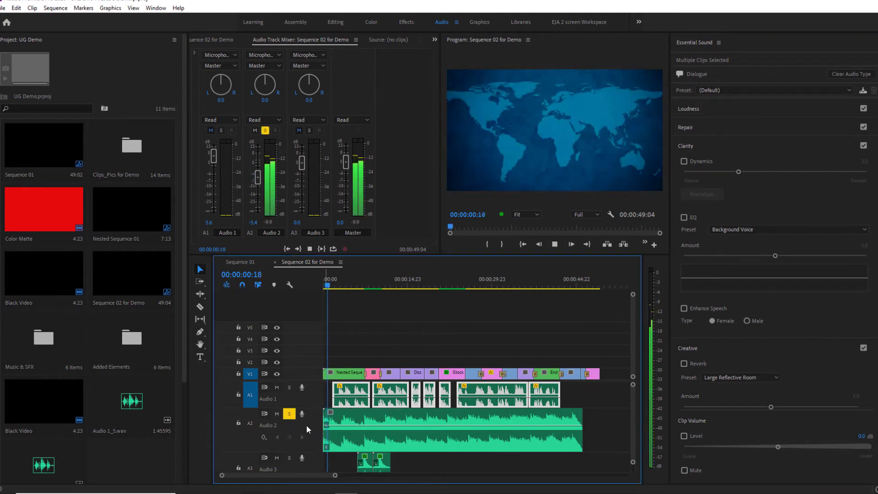
pyautogui.press('space')
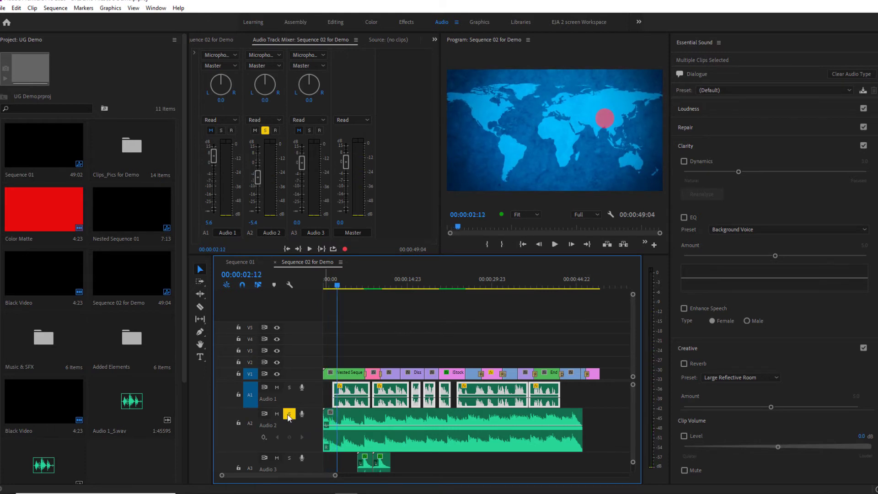
pyautogui.click(289, 413)
pyautogui.press('Home')
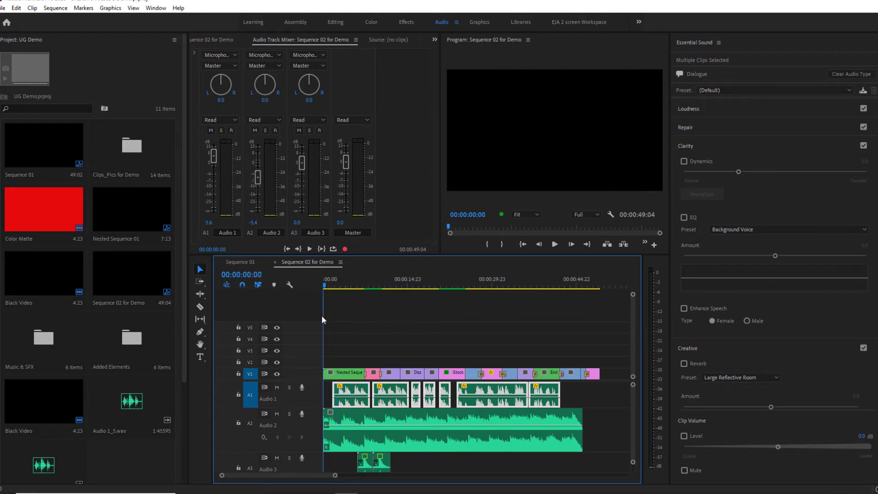
pyautogui.click(421, 428)
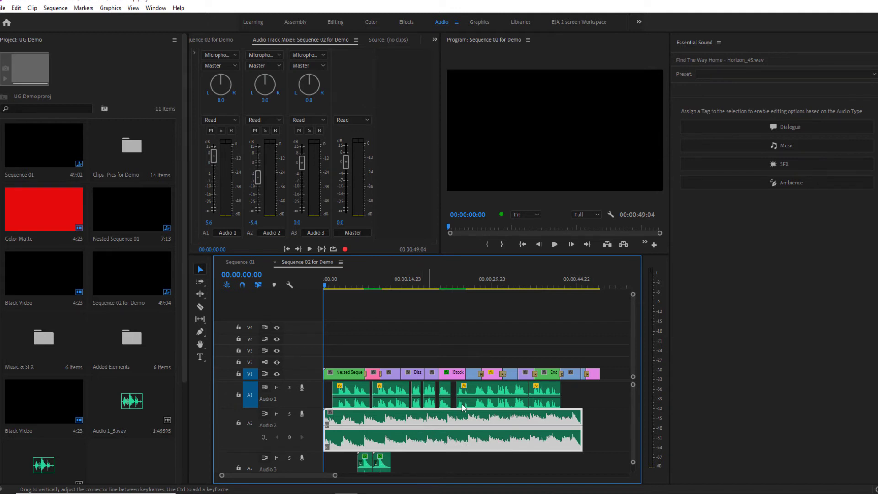
pyautogui.click(779, 147)
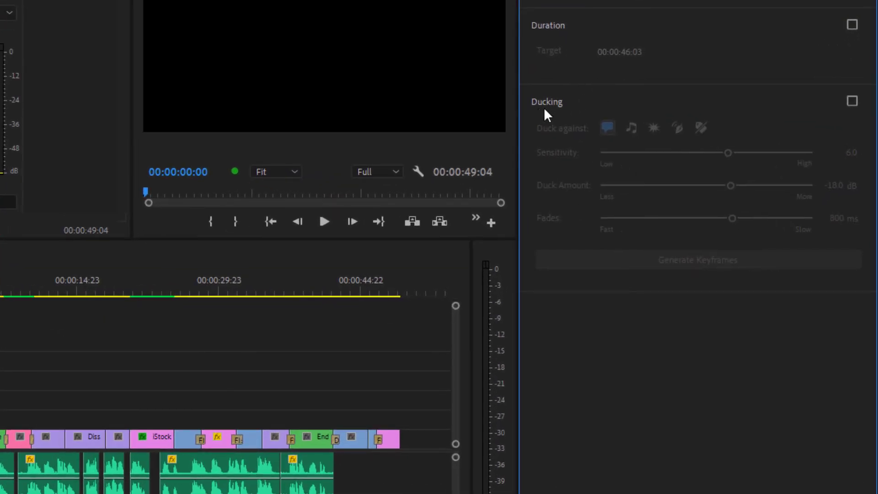
# Enable Ducking on the music clip against dialogue clips only and generate the volume keyframes
pyautogui.click(851, 100)
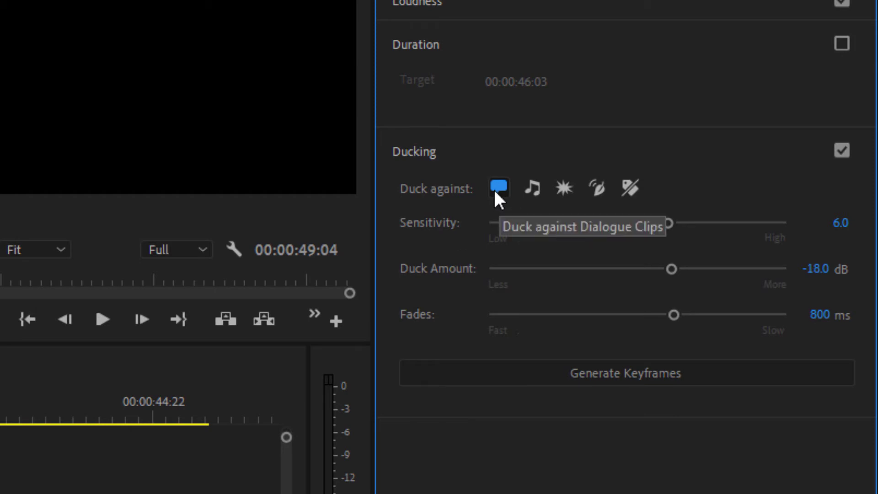
pyautogui.click(564, 188)
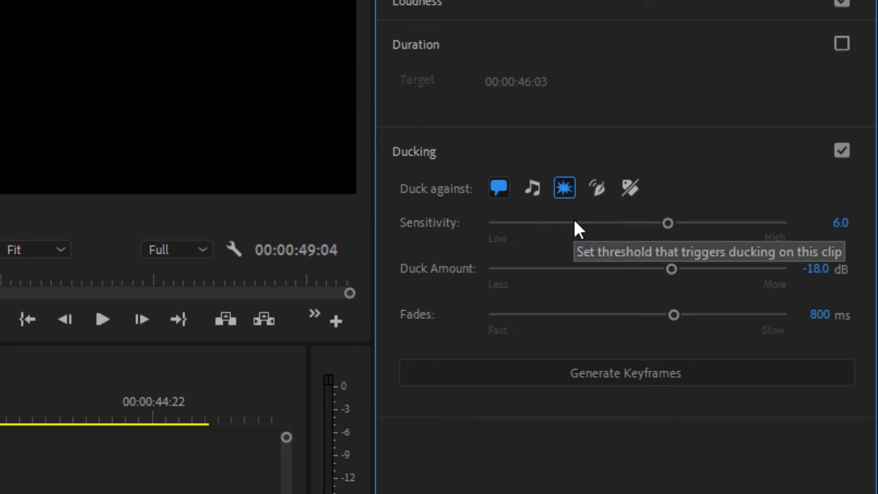
pyautogui.click(566, 189)
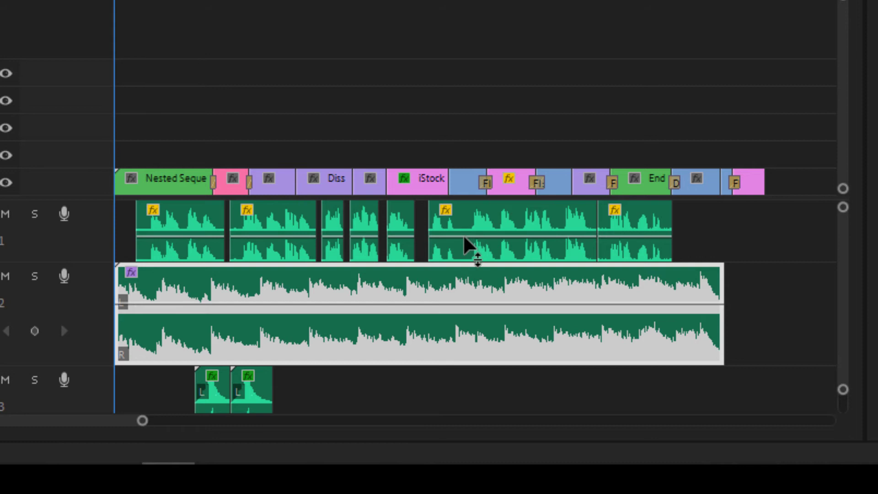
pyautogui.moveTo(477, 259)
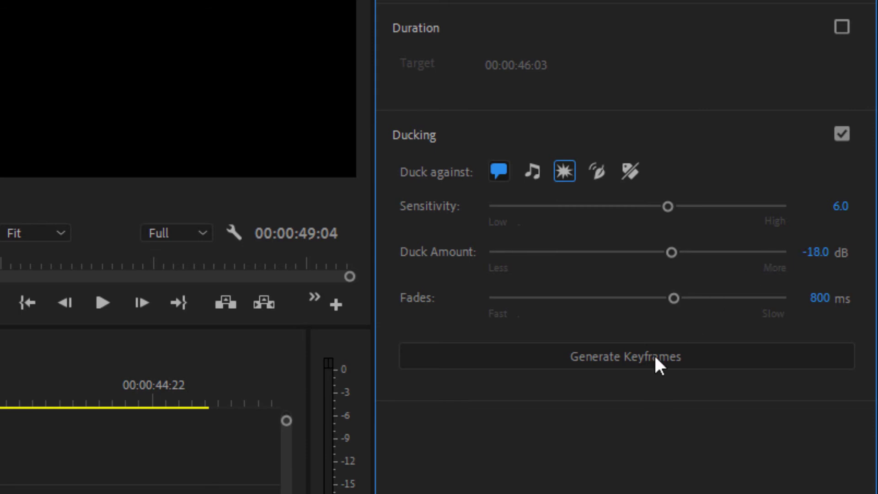
pyautogui.click(629, 360)
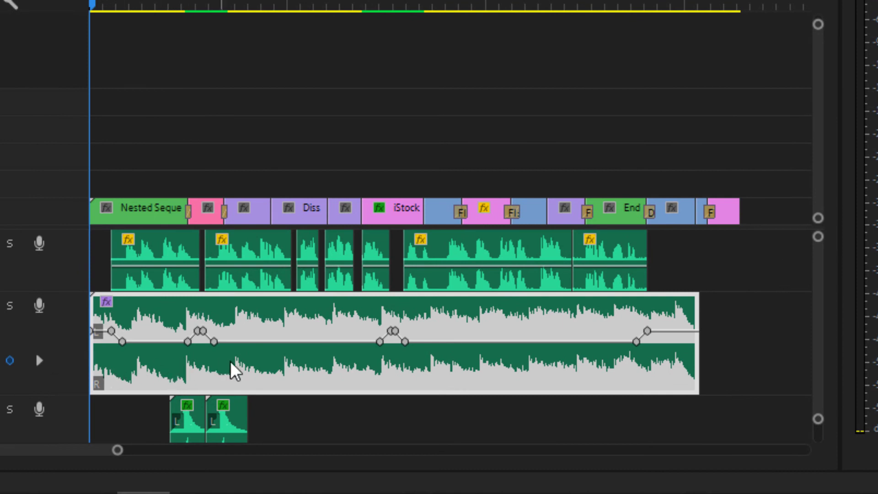
# Play the ducked mix from the start and examine the music's first fade-down at the beginning of the voice-over
pyautogui.press('=')
pyautogui.press('=')
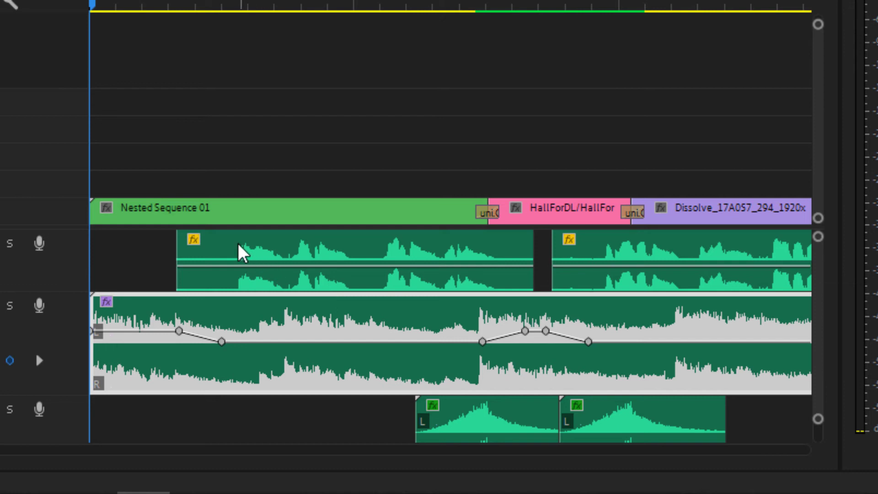
pyautogui.press('space')
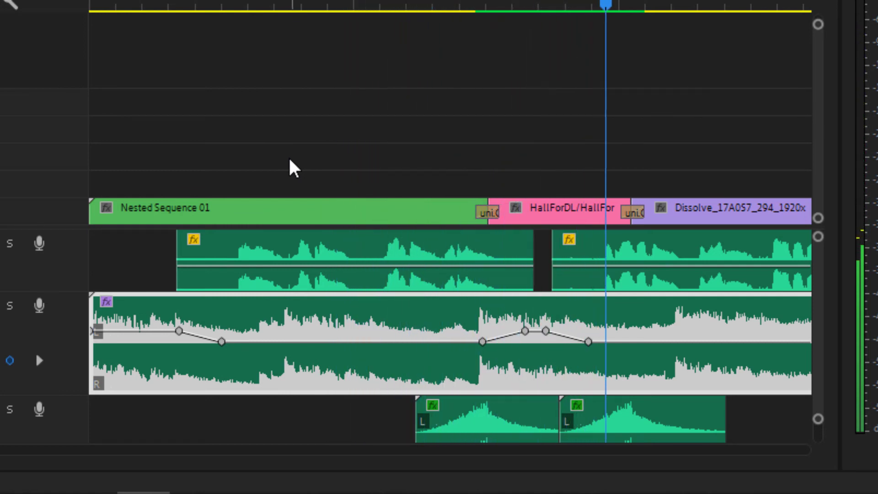
pyautogui.press('space')
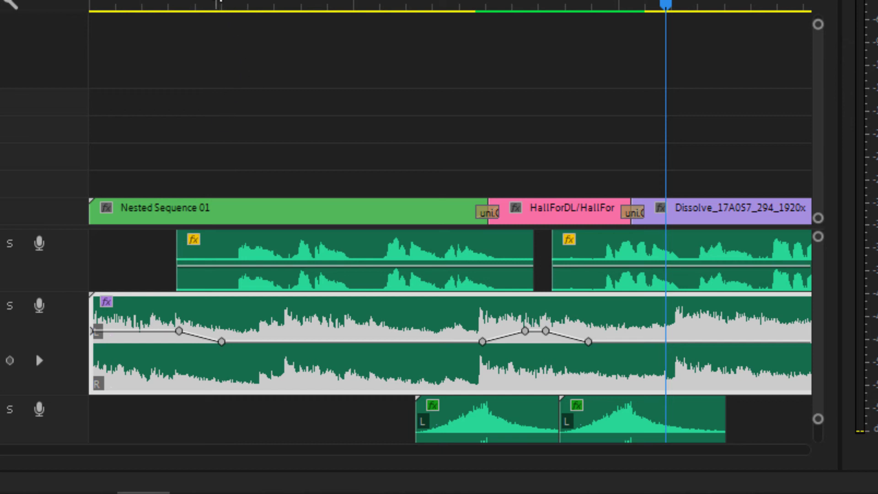
pyautogui.click(190, 3)
pyautogui.moveTo(189, 3); pyautogui.dragTo(184, 1)
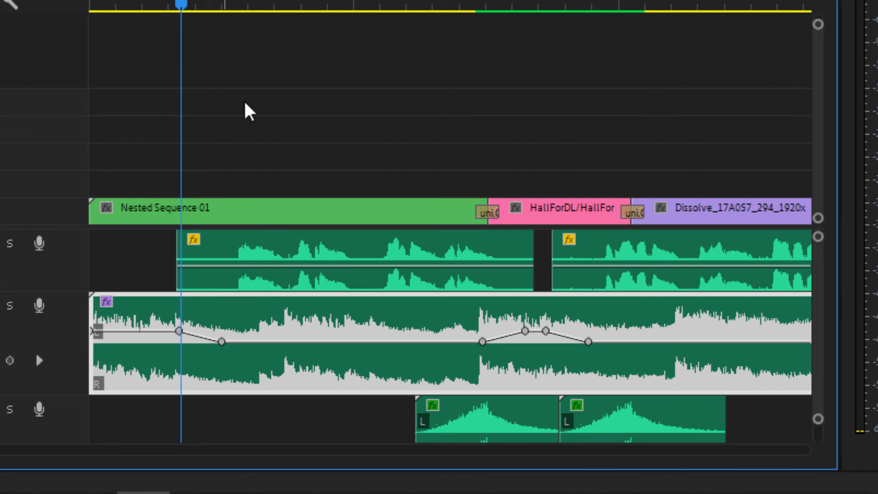
pyautogui.moveTo(188, 4); pyautogui.dragTo(228, 1)
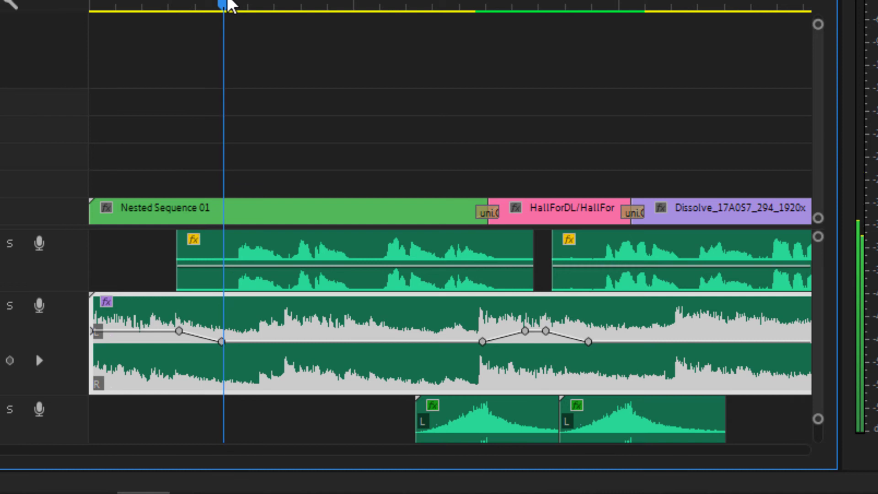
# Shift both keyframes of the music's first fade-down later so the fade spans the first spoken words
pyautogui.click(179, 331)
pyautogui.keyDown('shift'); pyautogui.click(222, 344); pyautogui.keyUp('shift')
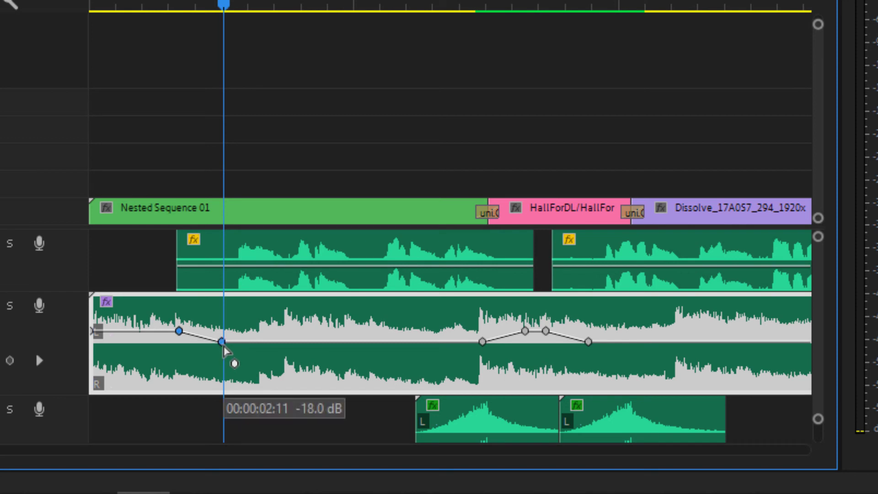
pyautogui.moveTo(223, 344); pyautogui.dragTo(261, 345)
pyautogui.hotkey('ctrl', 'z')
pyautogui.moveTo(224, 349)
# Play back the music's first fade-down and its rise between the first two voice-over clips
pyautogui.moveTo(174, 4); pyautogui.dragTo(150, 6)
pyautogui.press('space')
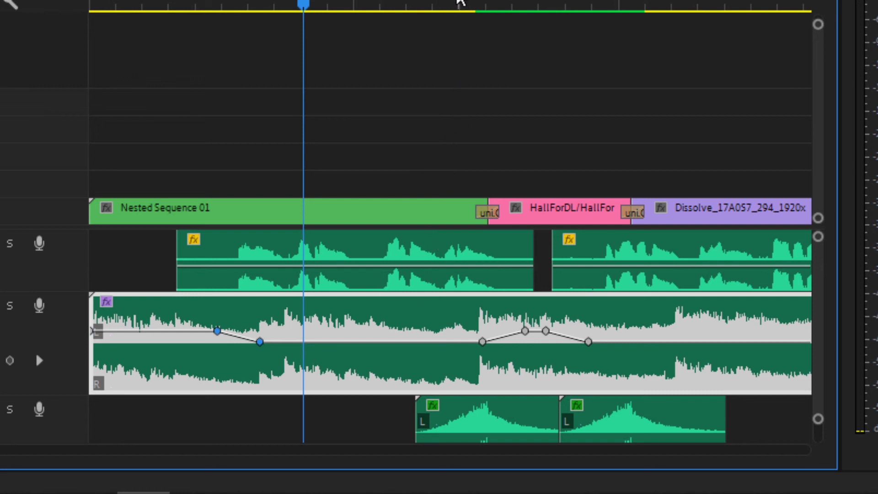
pyautogui.click(454, 4)
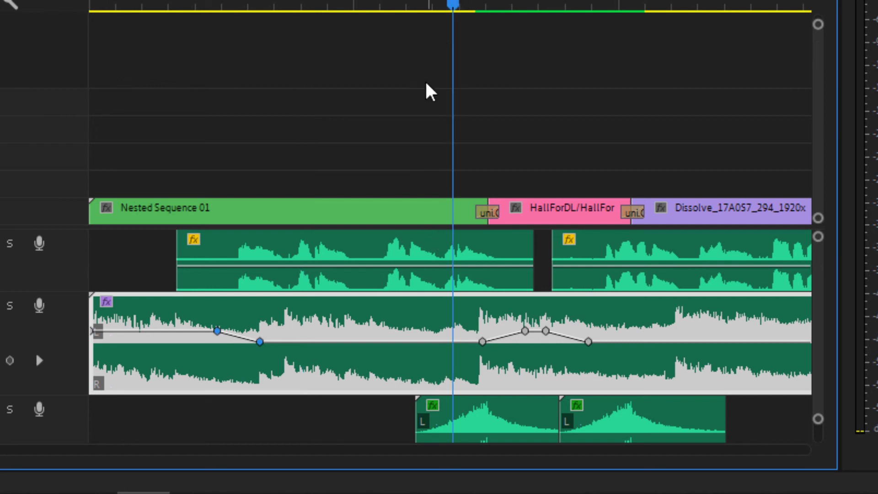
pyautogui.press('space')
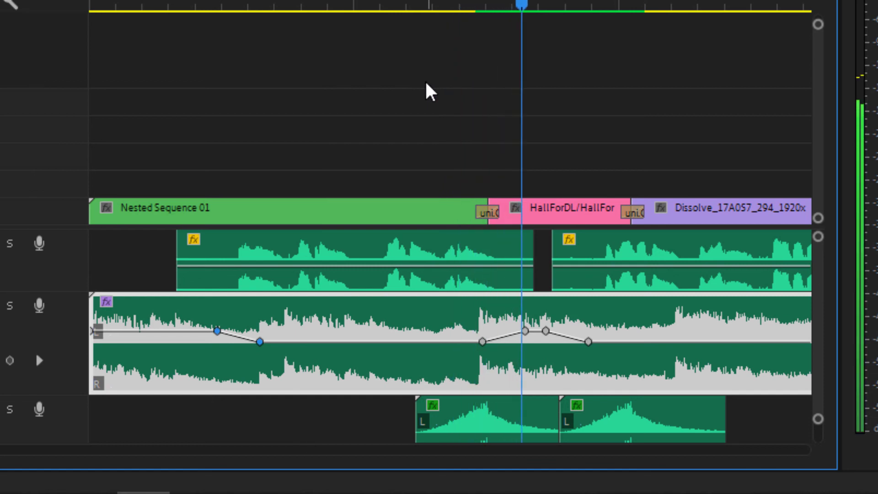
# Shift both keyframes of the music's second fade-down later so the fade ends at about 00:00:10:03, and play back the new transition
pyautogui.press('space')
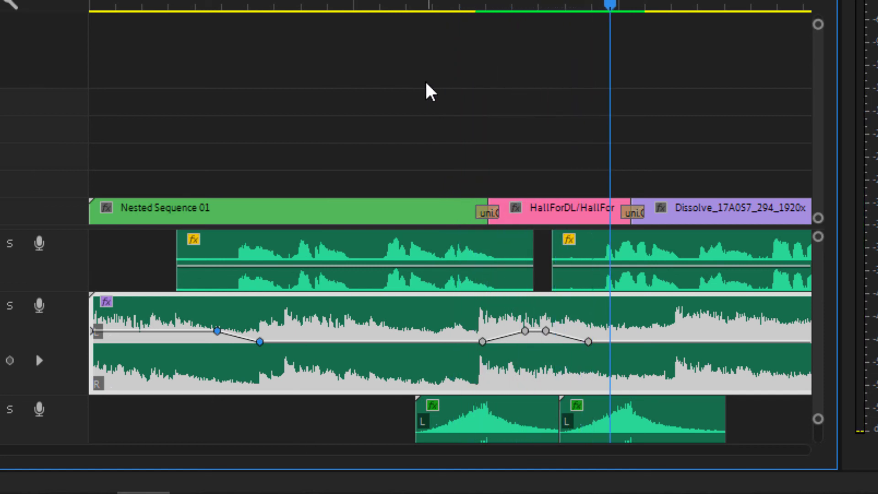
pyautogui.click(545, 331)
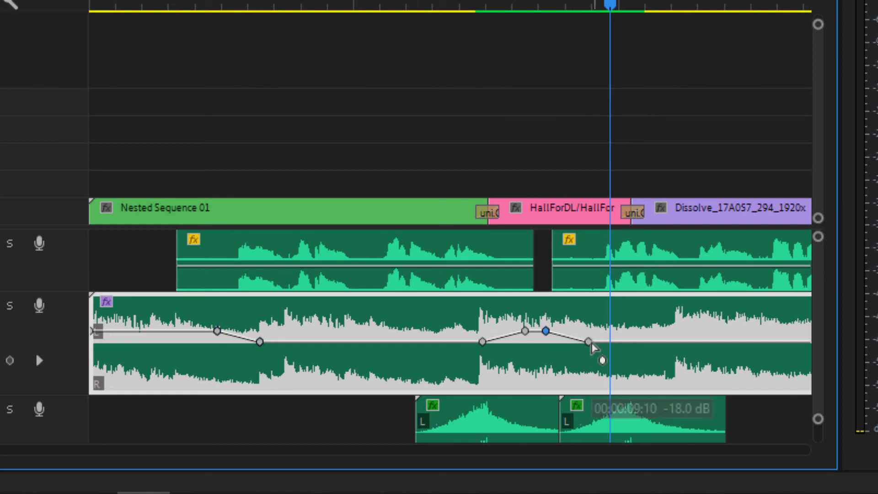
pyautogui.moveTo(590, 343); pyautogui.dragTo(627, 342)
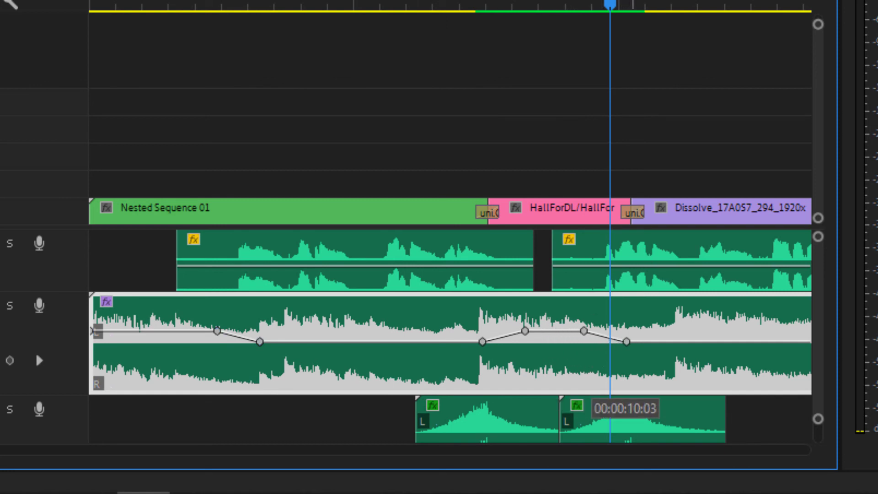
pyautogui.click(559, 5)
pyautogui.press('space')
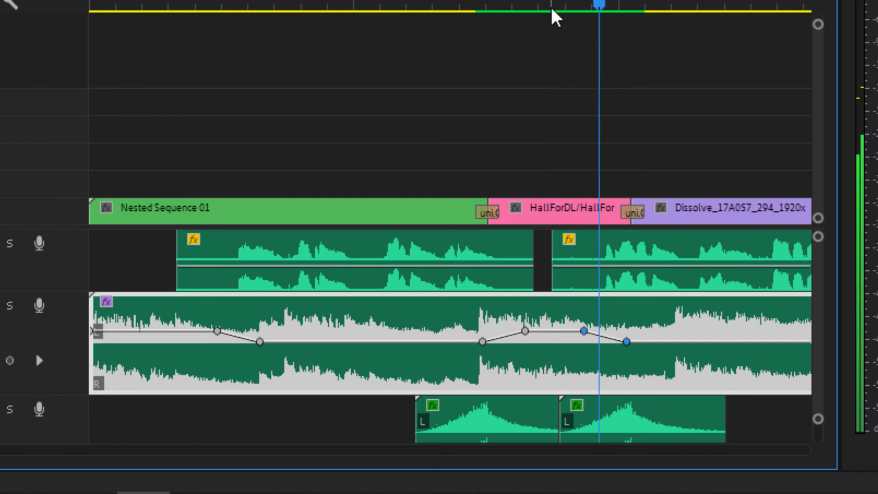
pyautogui.press('space')
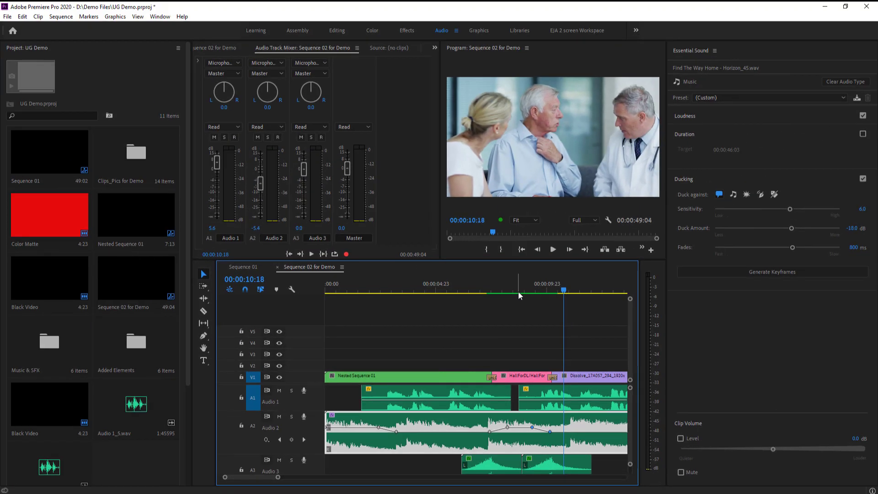
# Save the UG Demo project with the adjusted music ducking
pyautogui.press('\\')
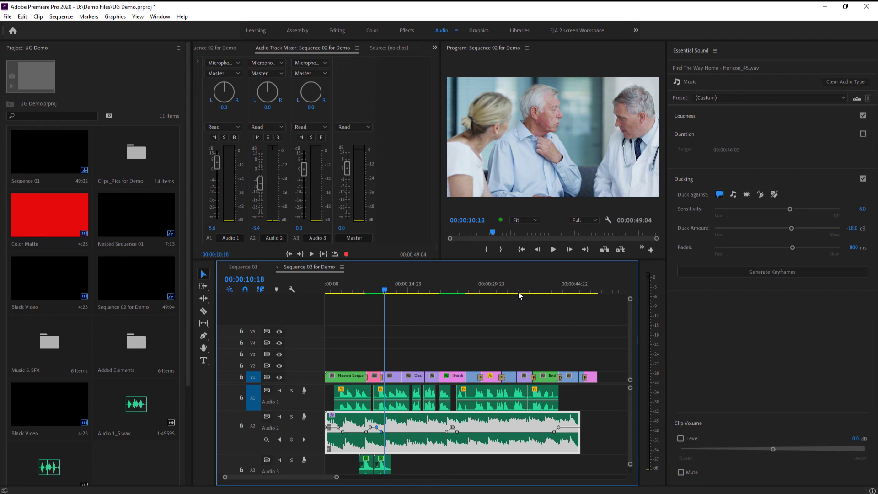
pyautogui.hotkey('ctrl', 's')
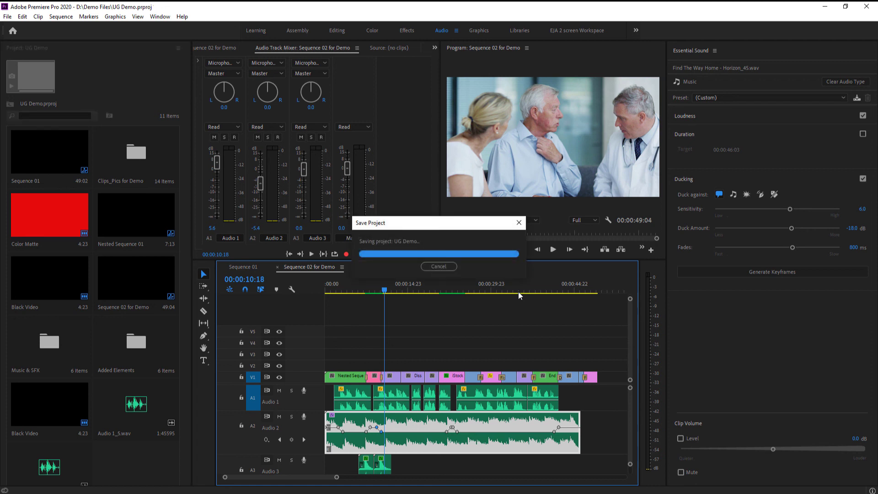